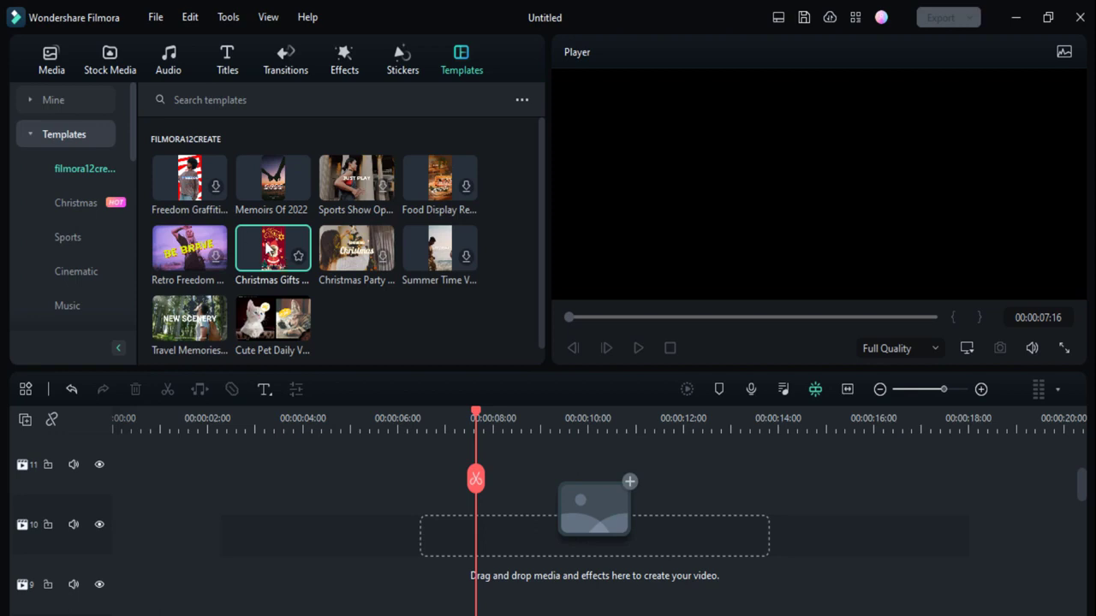
- Drag the Christmas Gifts template onto the timeline to fill its tracks with Christmas clips
left_click_drag(268, 248, 137, 476)
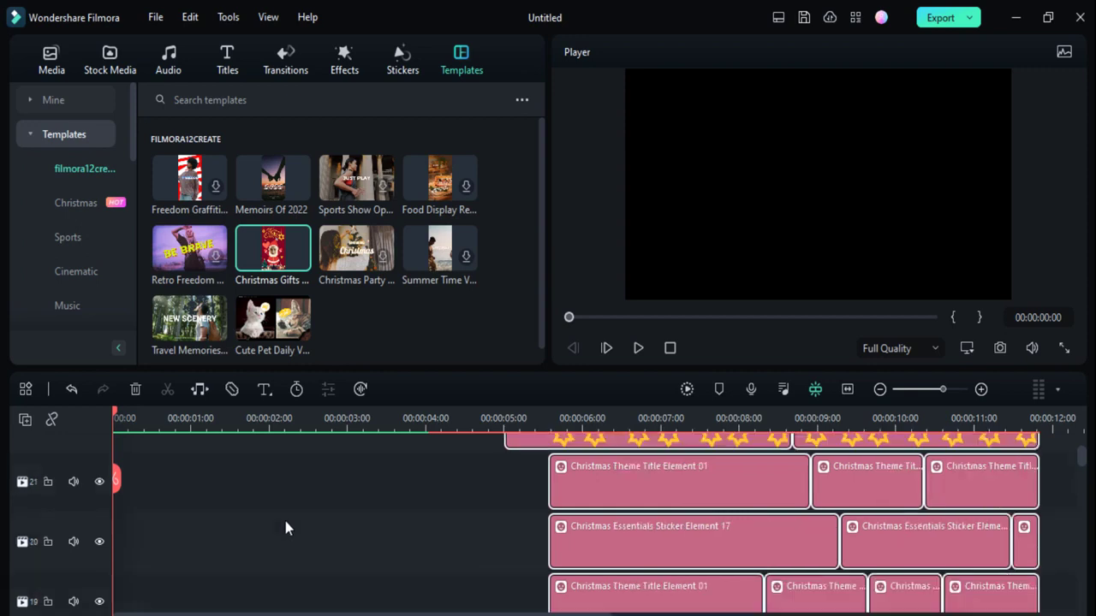
scroll(286, 528, "down", 5)
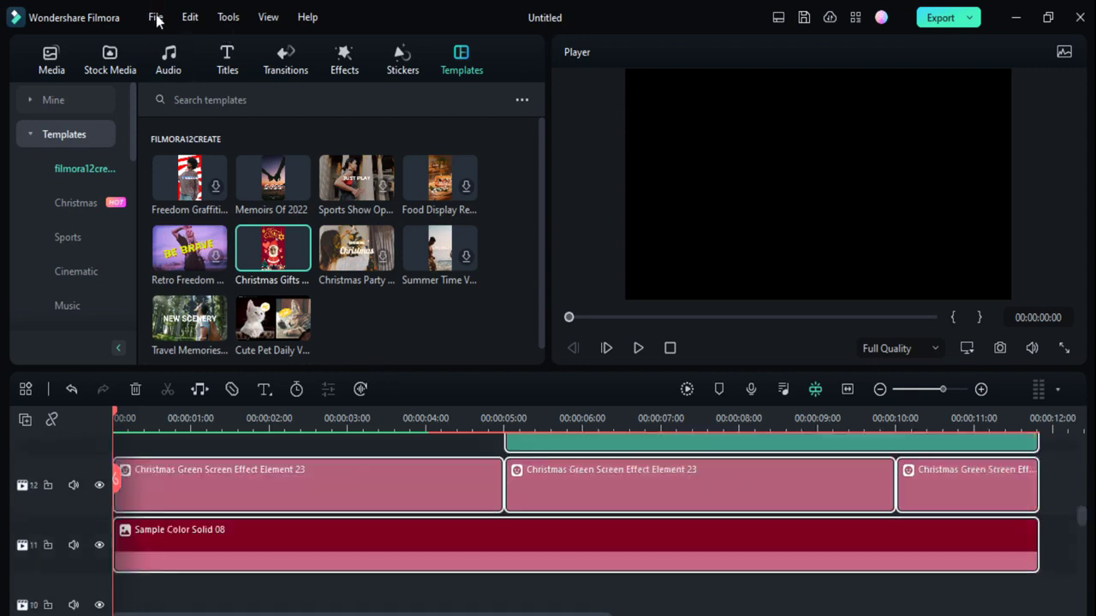
- In Project Settings, set the aspect ratio to 9:16 Portrait at 1080x1920
left_click(155, 18)
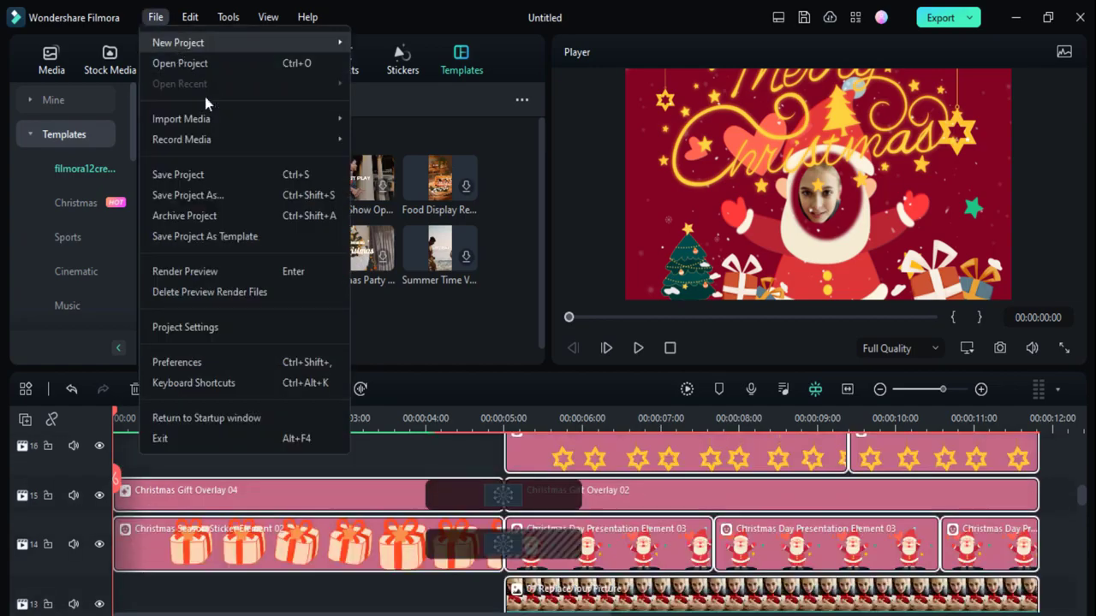
left_click(244, 334)
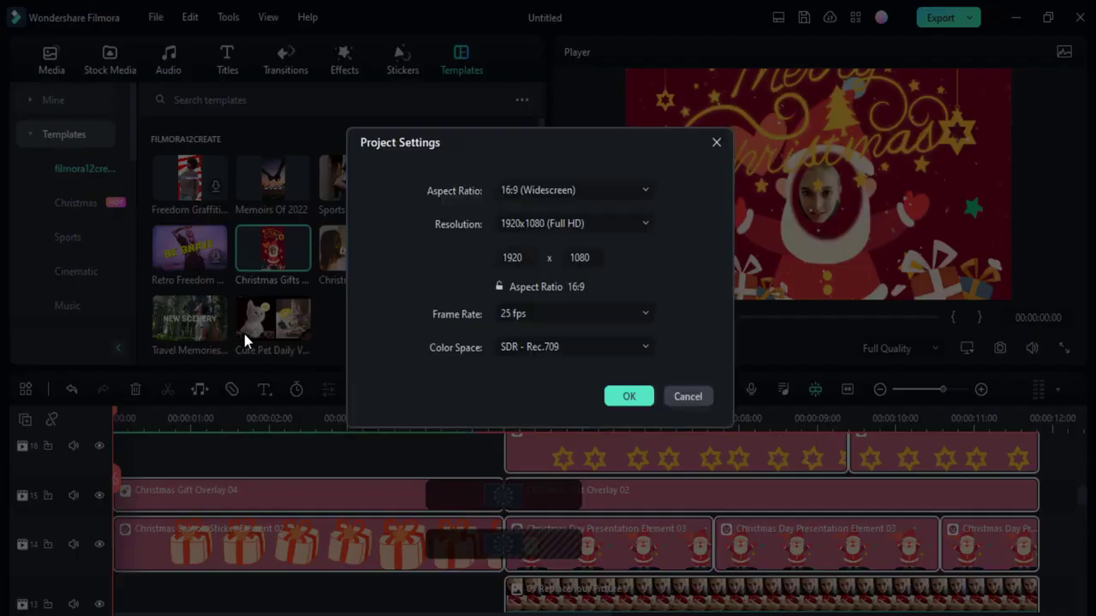
left_click(646, 191)
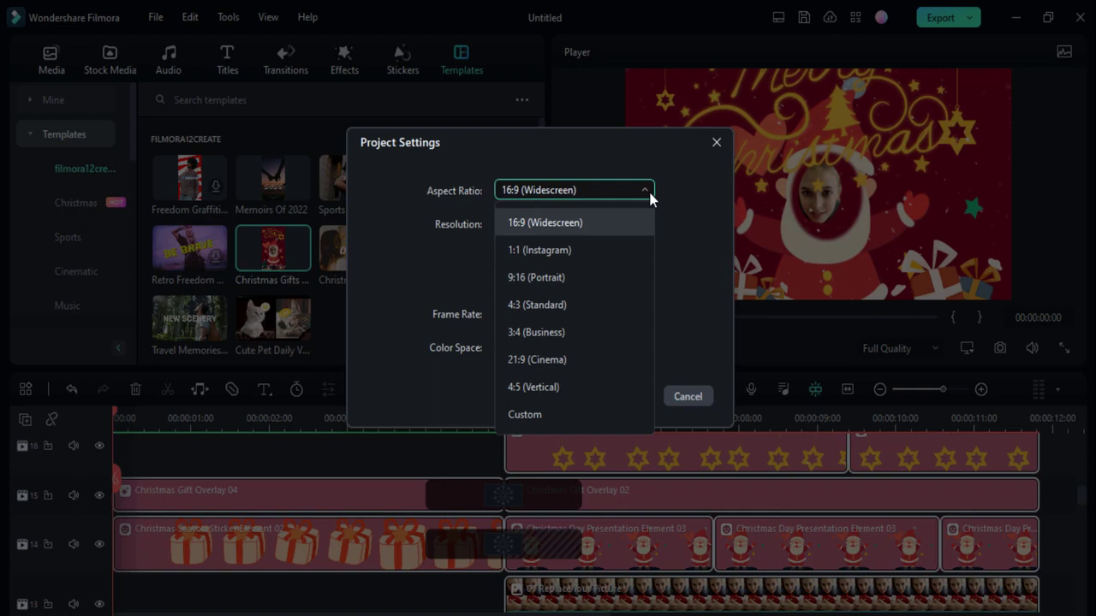
left_click(582, 277)
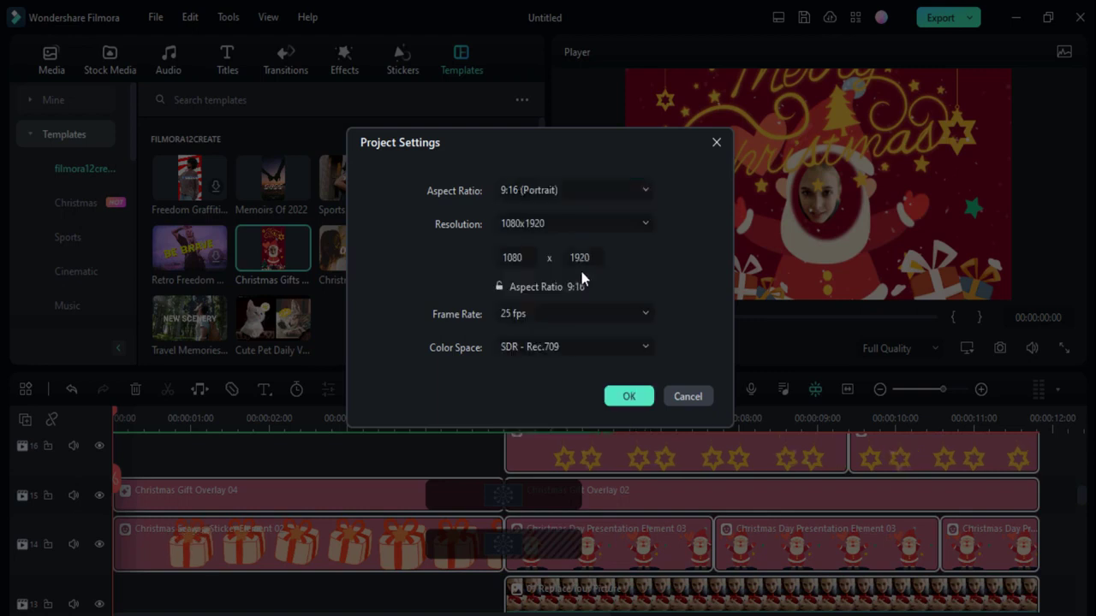
left_click(629, 396)
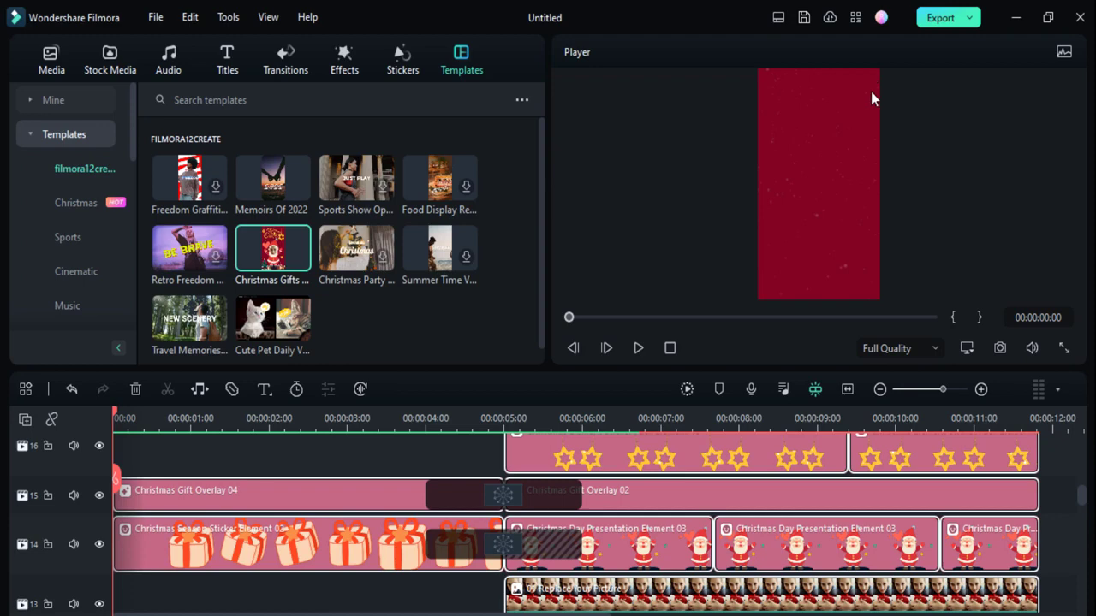
left_click(157, 19)
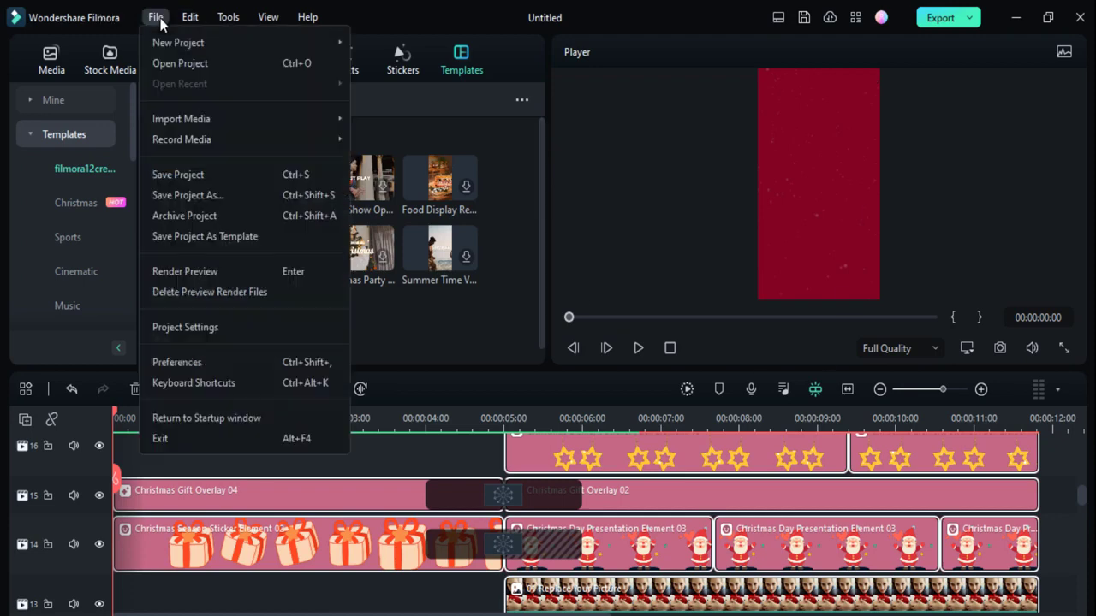
- In Project Settings, set the aspect ratio back to 16:9 Widescreen at 1920x1080
left_click(283, 328)
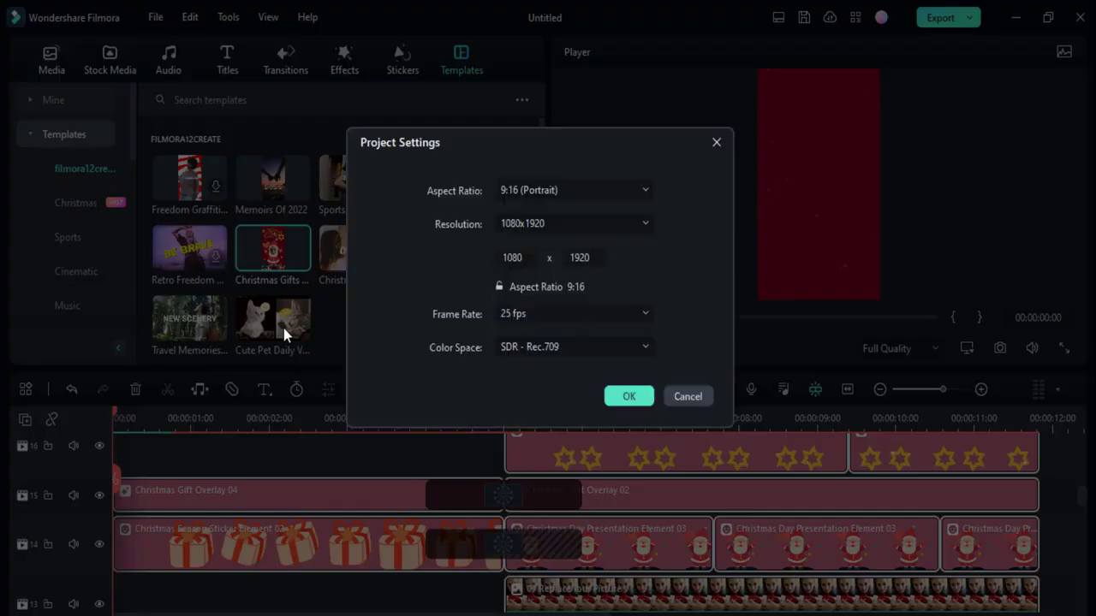
left_click(510, 192)
left_click(518, 220)
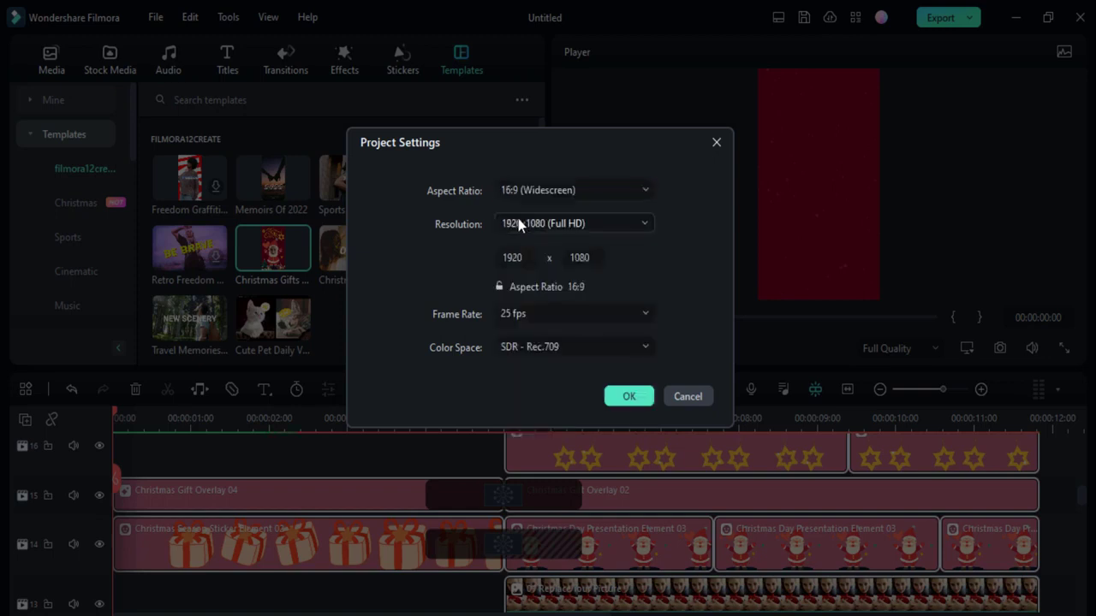
left_click(565, 193)
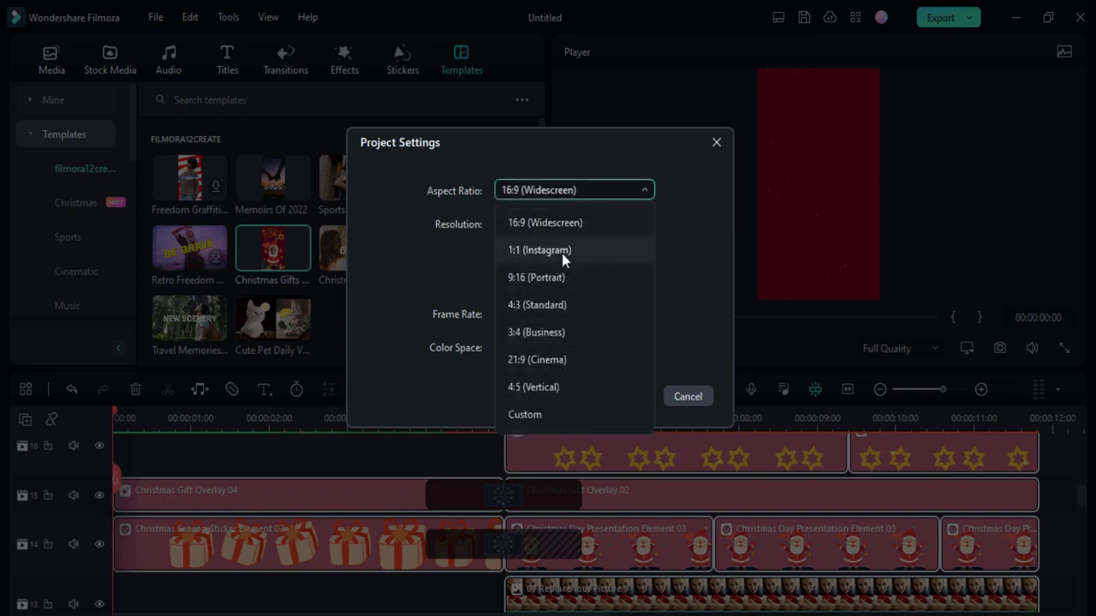
left_click(716, 144)
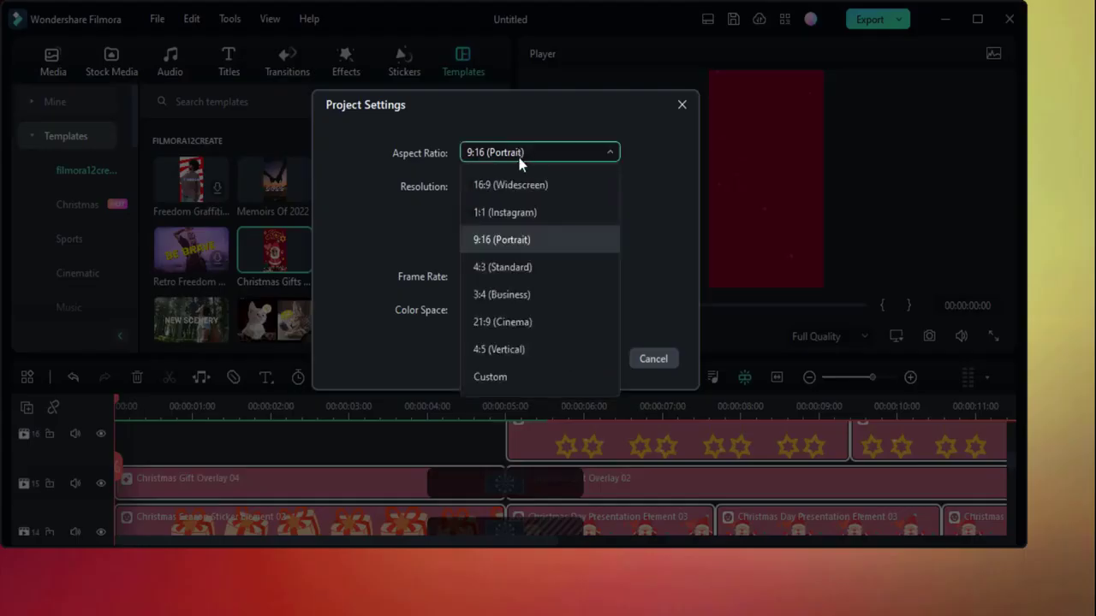
left_click(513, 184)
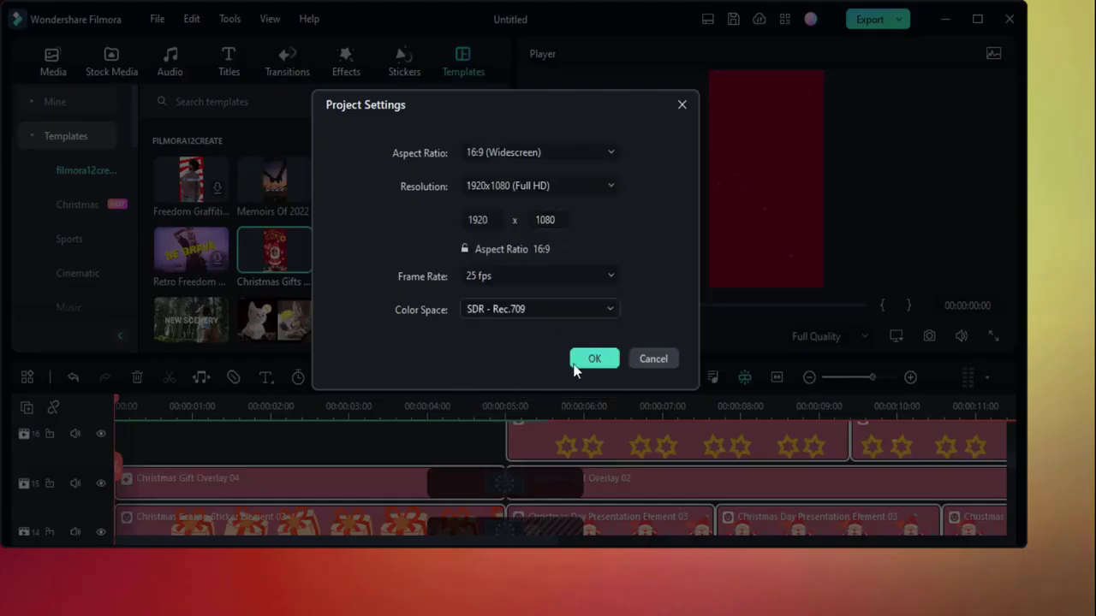
left_click(595, 359)
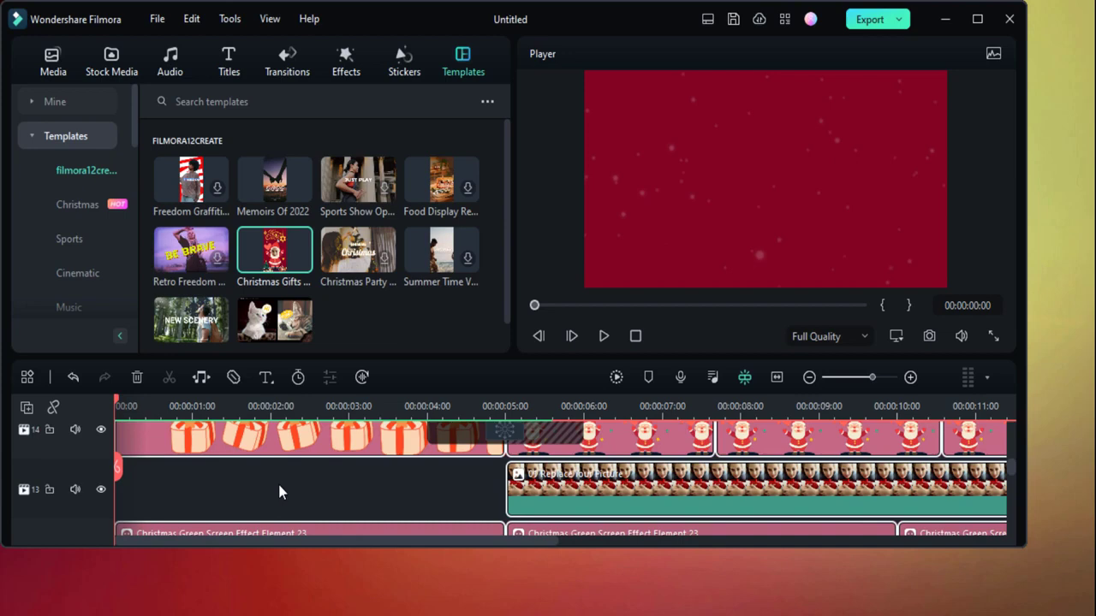
- Select the Replace Your Picture clip on track 13 and import media from Downloads
key("super+Up")
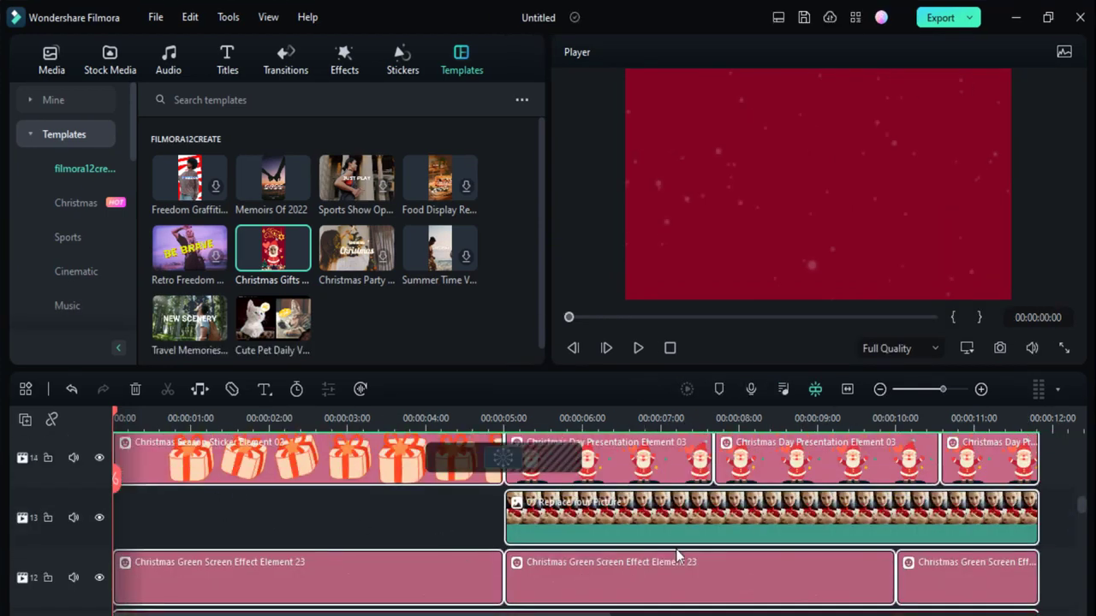
left_click(657, 520)
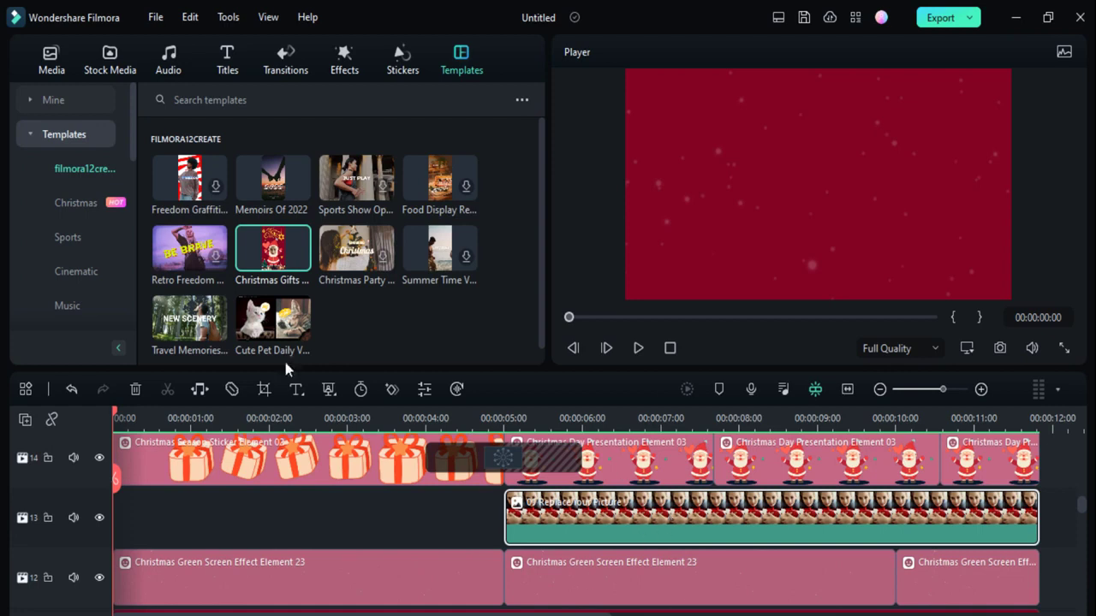
left_click(43, 67)
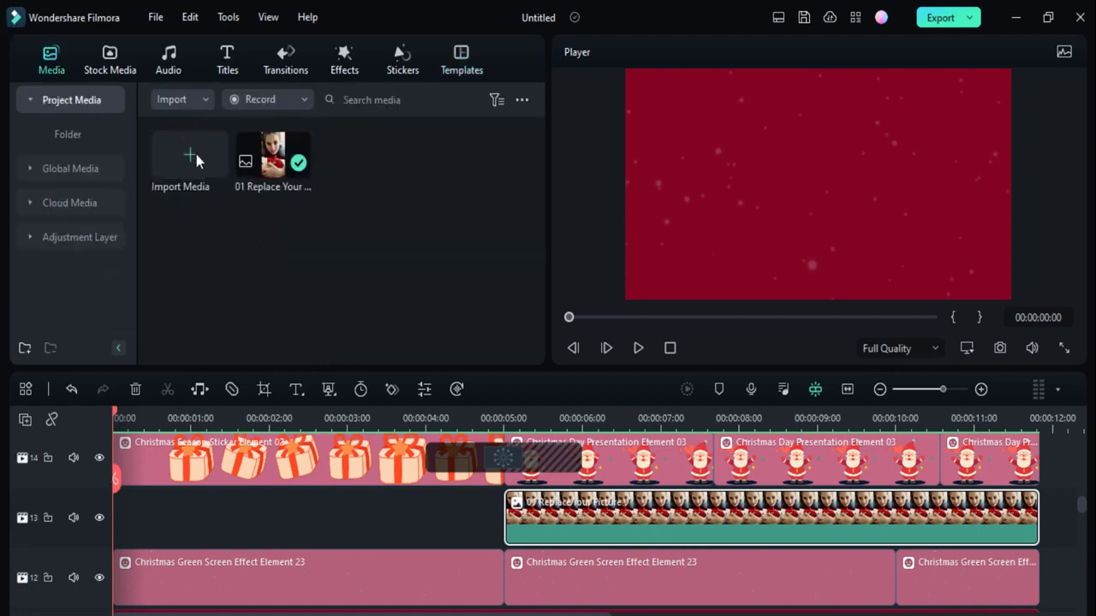
left_click(210, 178)
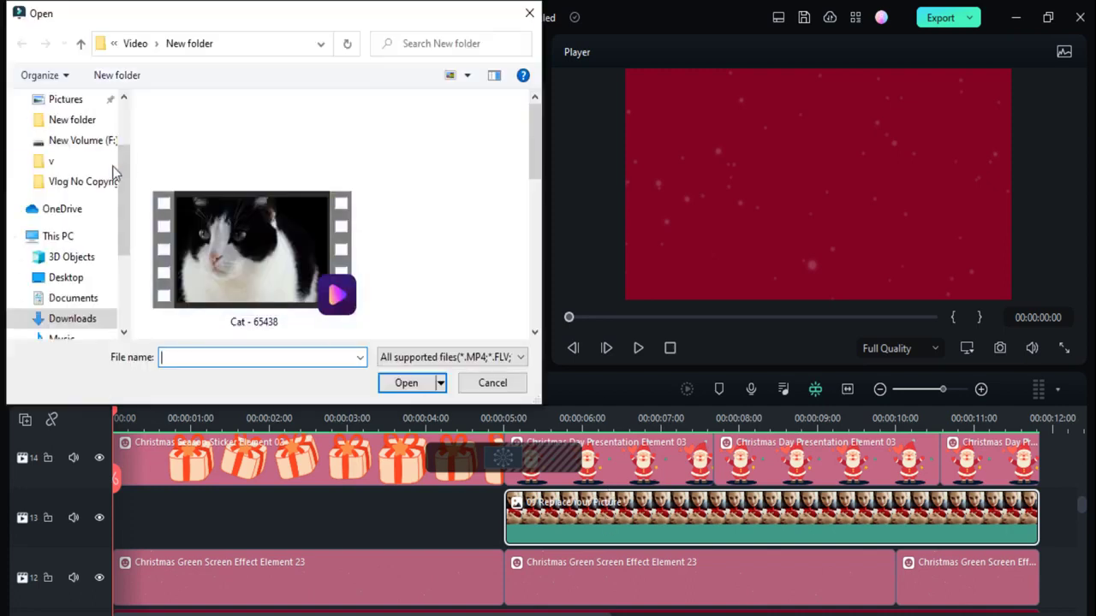
left_click(72, 319)
- Drop the Tech Vibes image onto the placeholder clip and replace it
left_click_drag(186, 272, 700, 530)
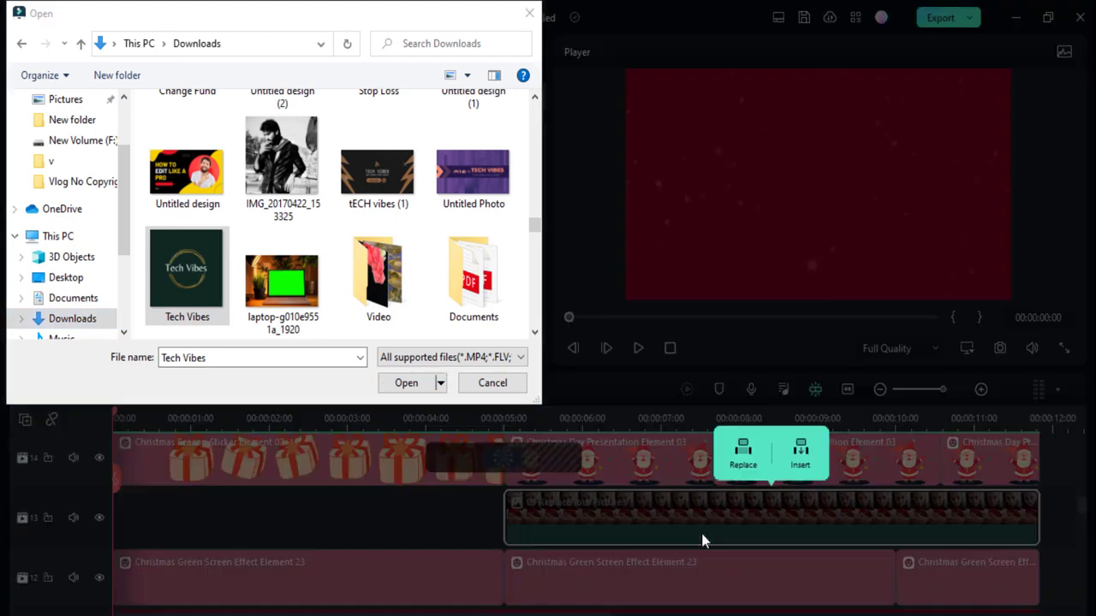
left_click(529, 13)
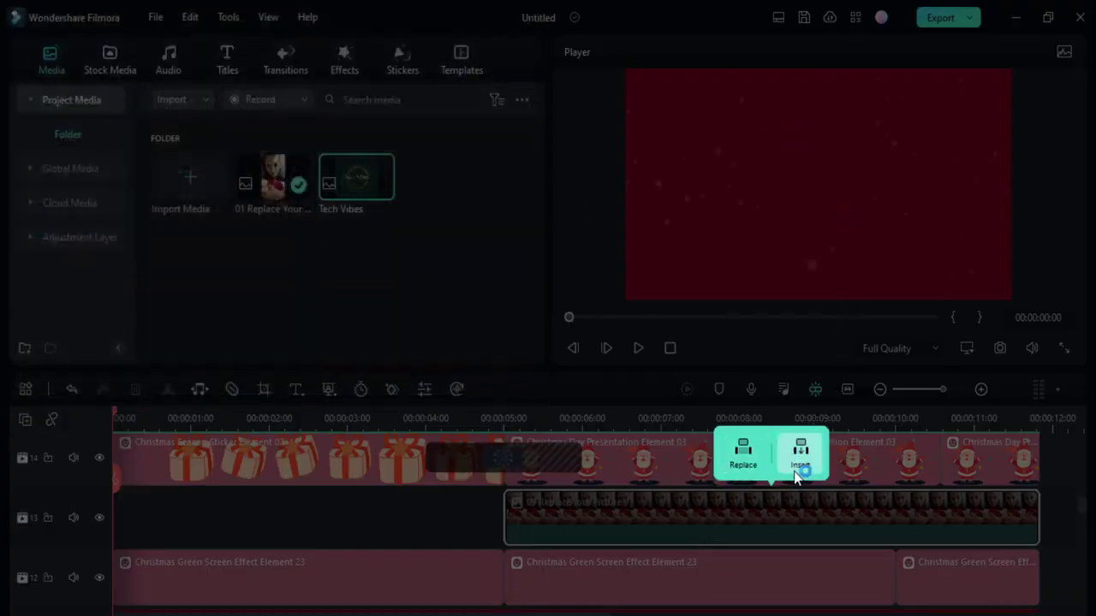
left_click(741, 460)
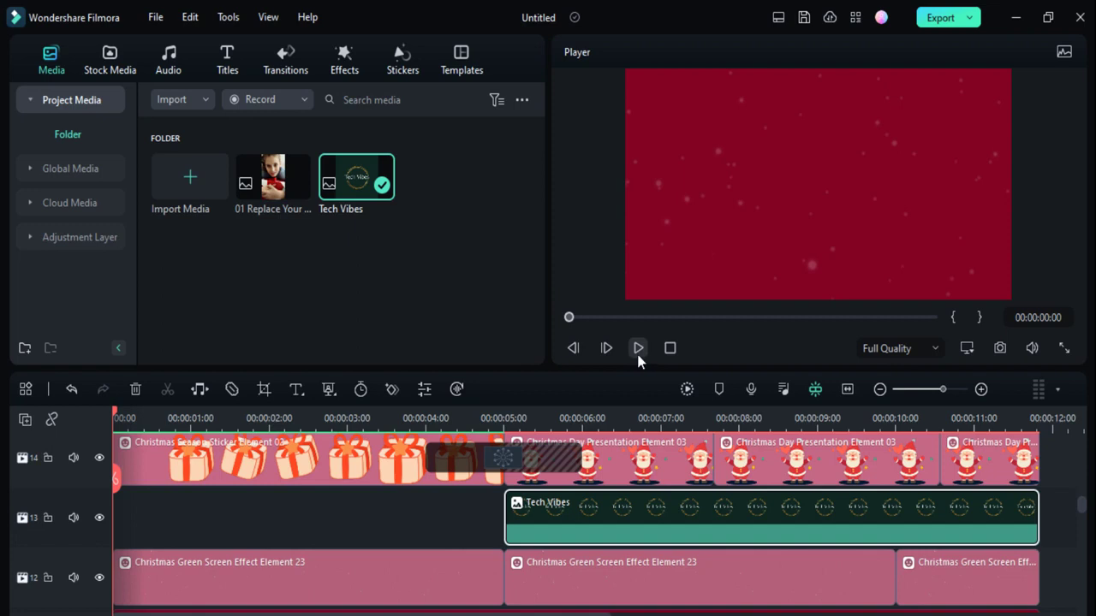
- Play the Christmas Gifts preview, pause, scrub back to the start and play again
key("space")
scroll(839, 461, "up", 1)
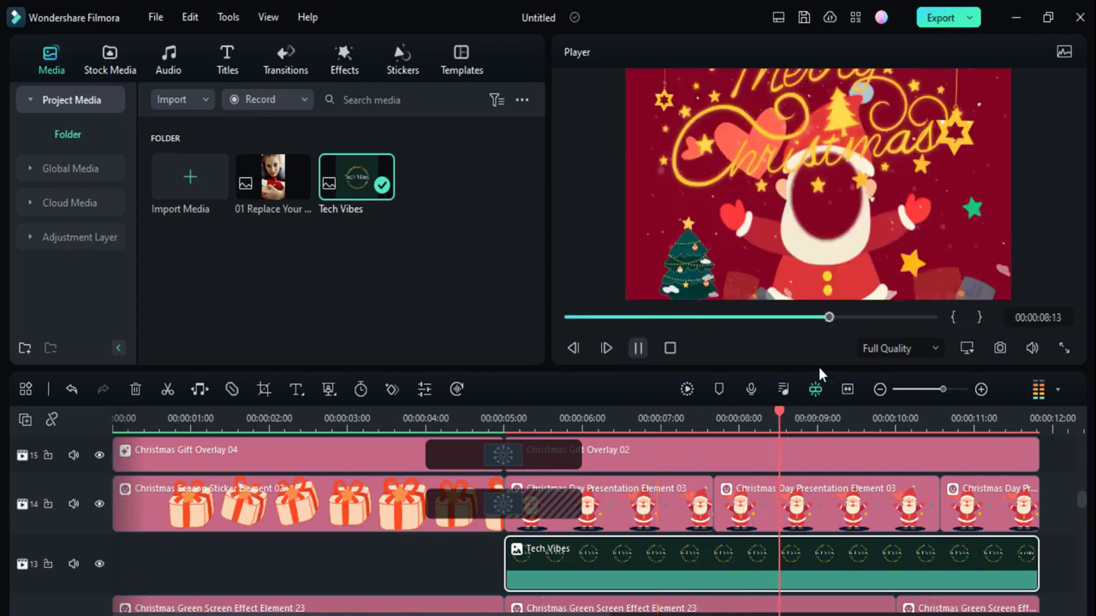
left_click(686, 389)
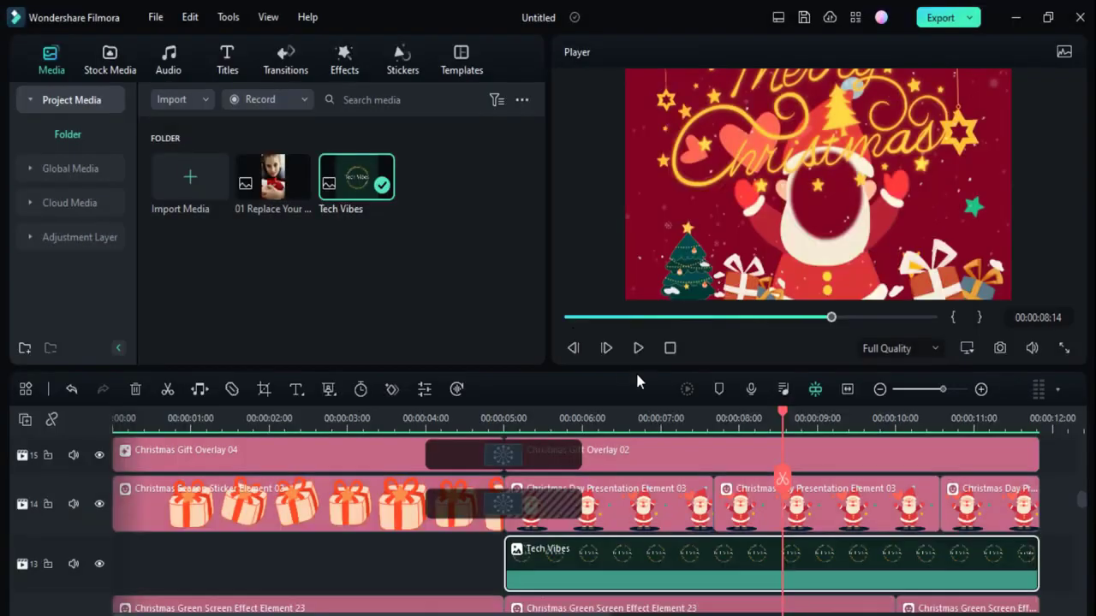
left_click(633, 354)
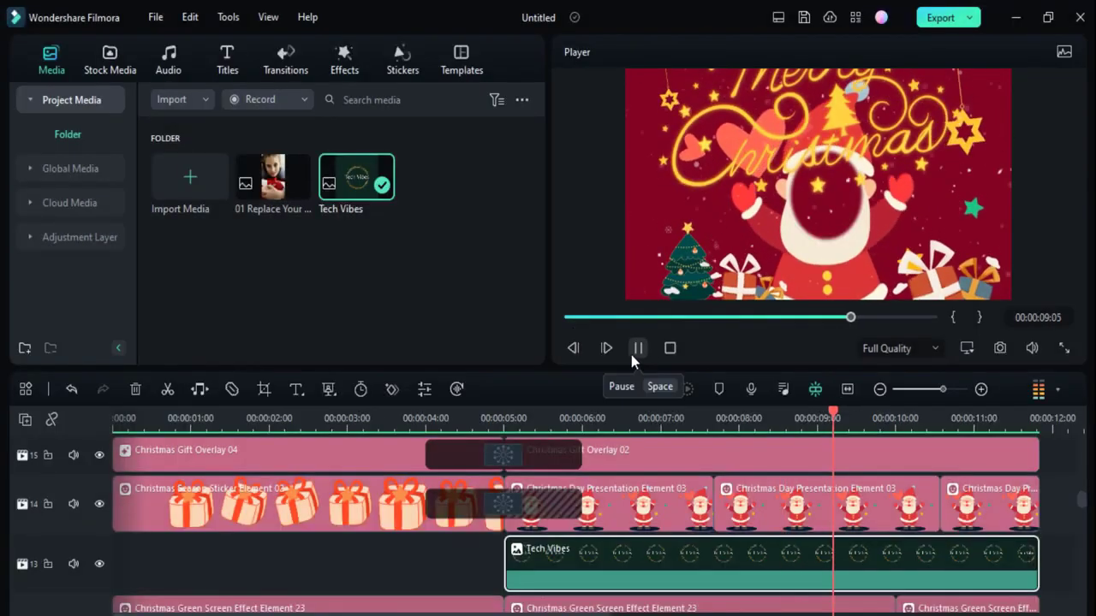
left_click(632, 353)
left_click_drag(872, 317, 586, 316)
left_click(637, 348)
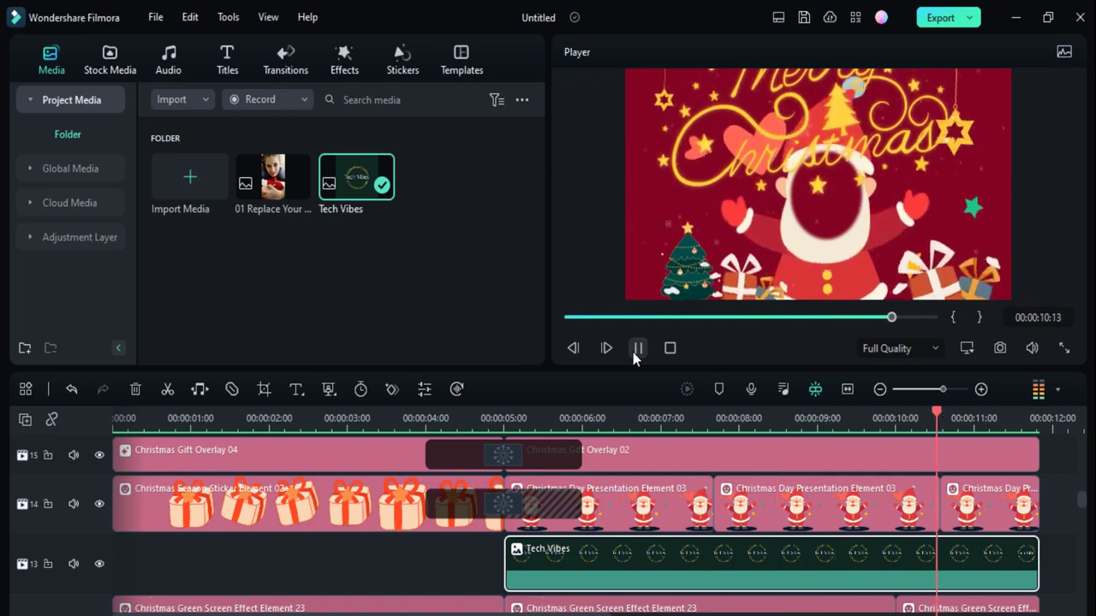
scroll(731, 472, "up", 2)
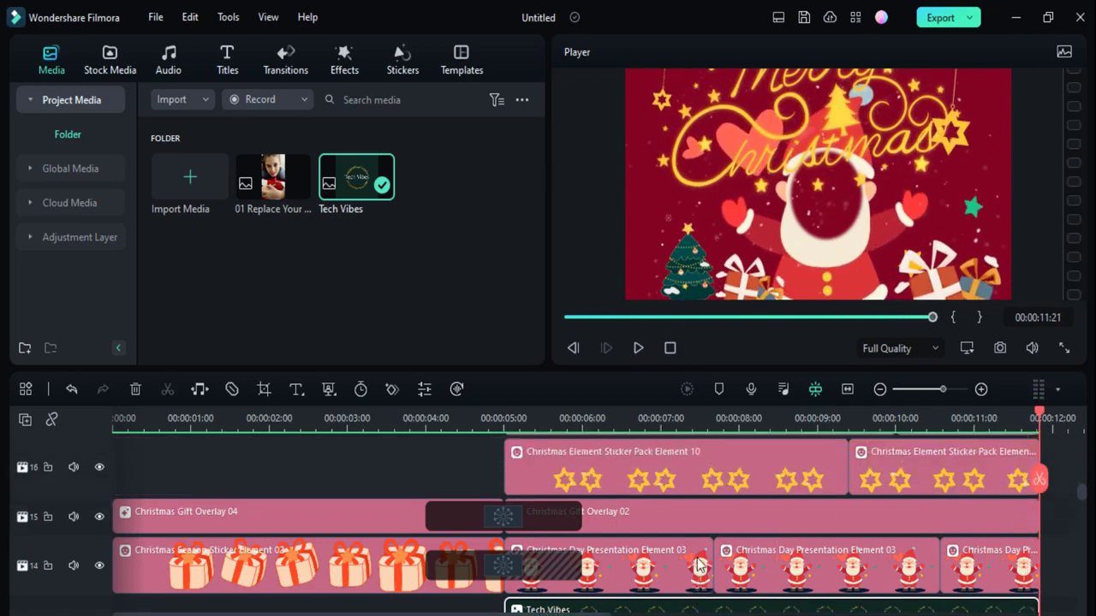
scroll(740, 450, "up", 2)
scroll(749, 432, "up", 2)
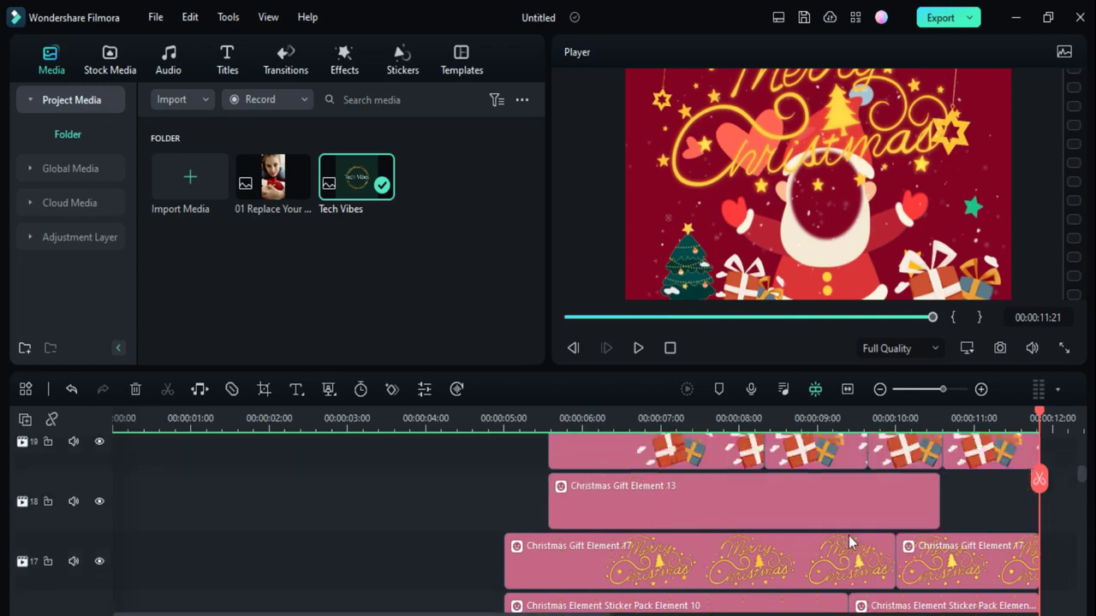
scroll(674, 493, "up", 3)
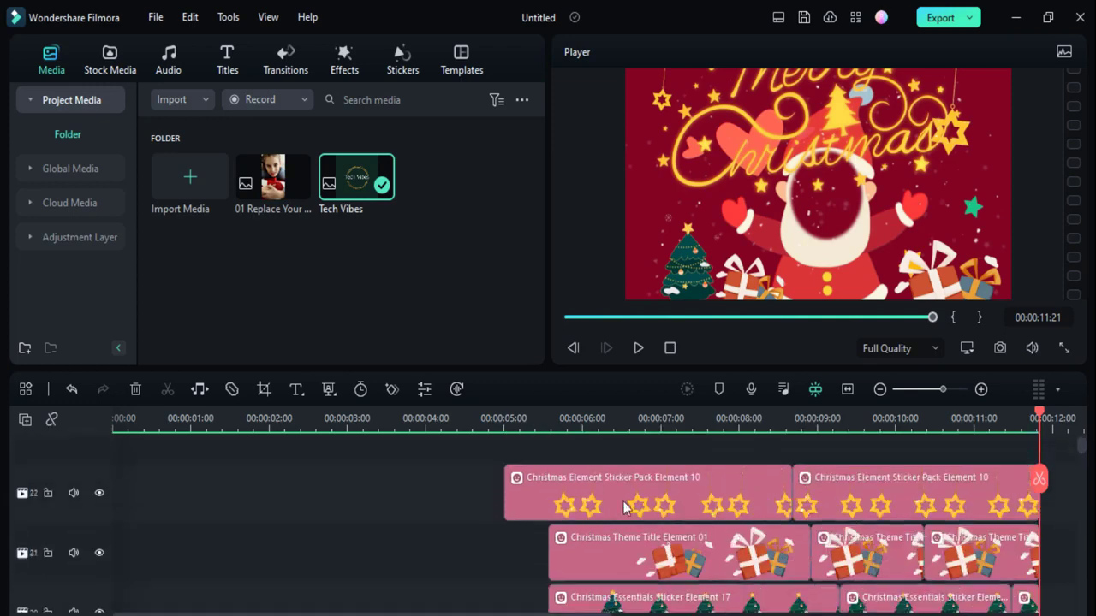
scroll(659, 488, "down", 6)
scroll(637, 545, "down", 4)
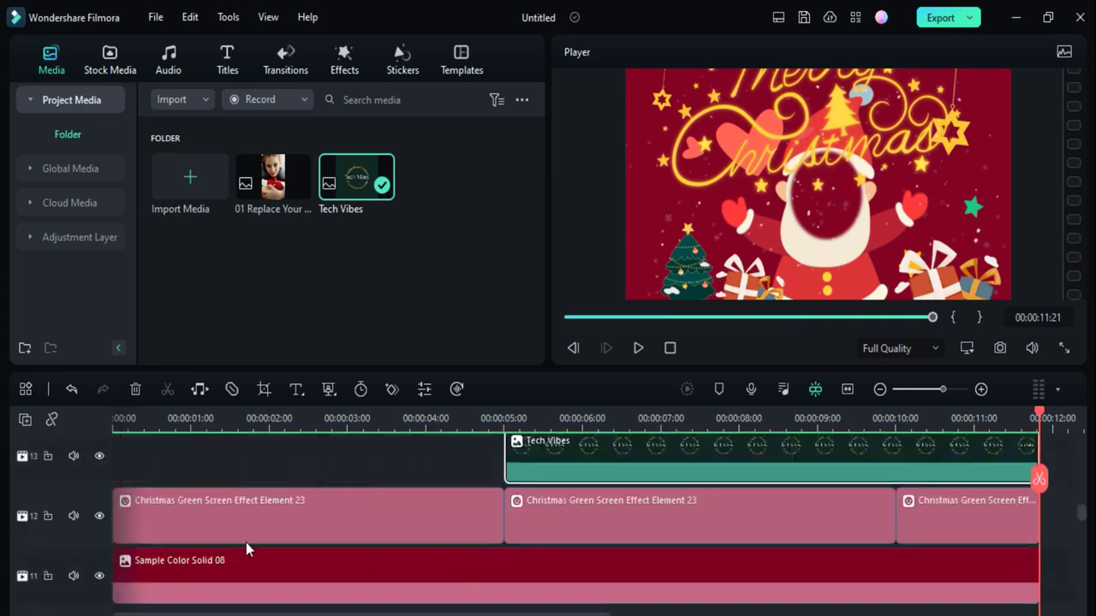
scroll(435, 516, "up", 3)
scroll(441, 528, "down", 4)
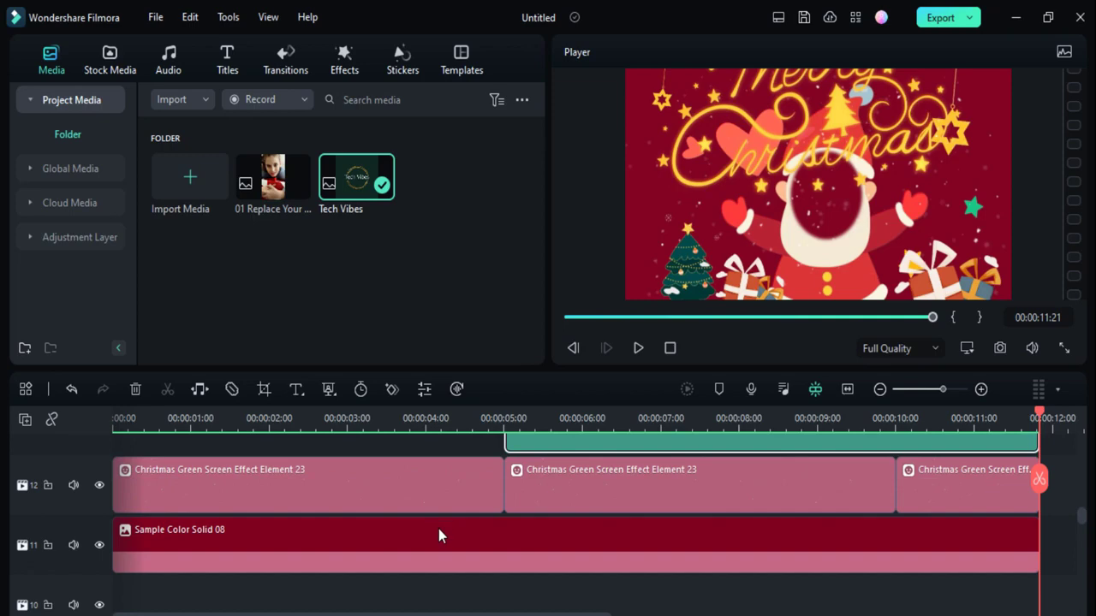
scroll(402, 526, "up", 5)
scroll(361, 530, "up", 7)
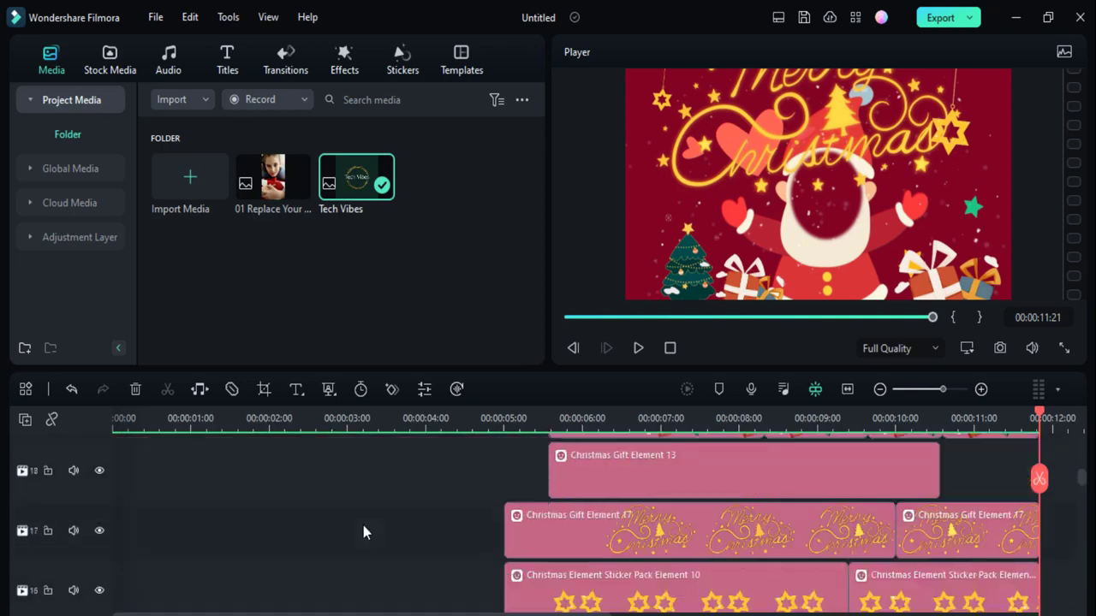
scroll(360, 532, "down", 3)
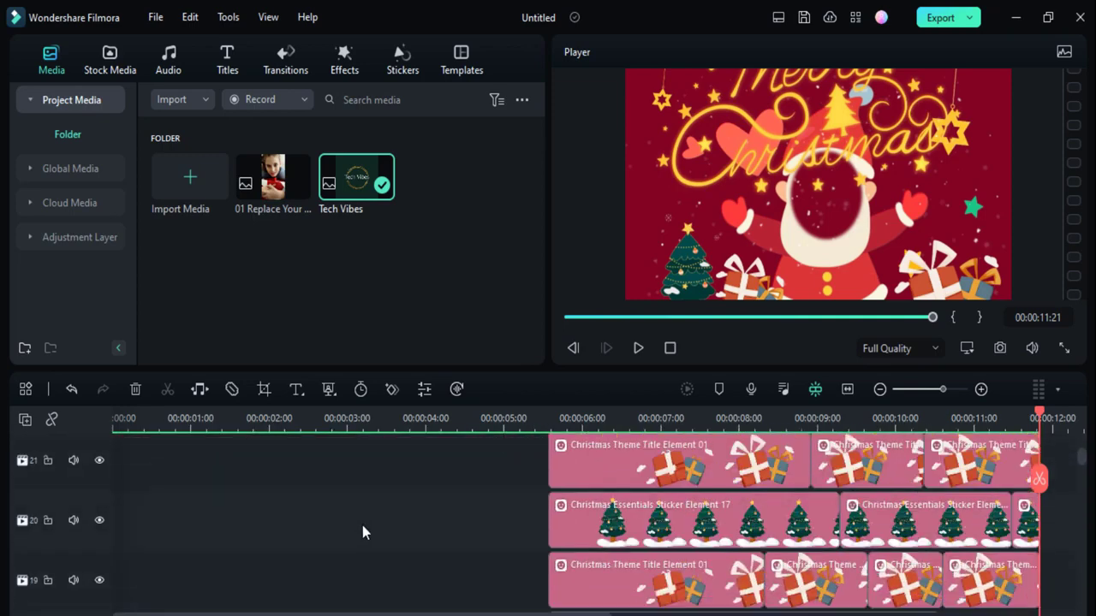